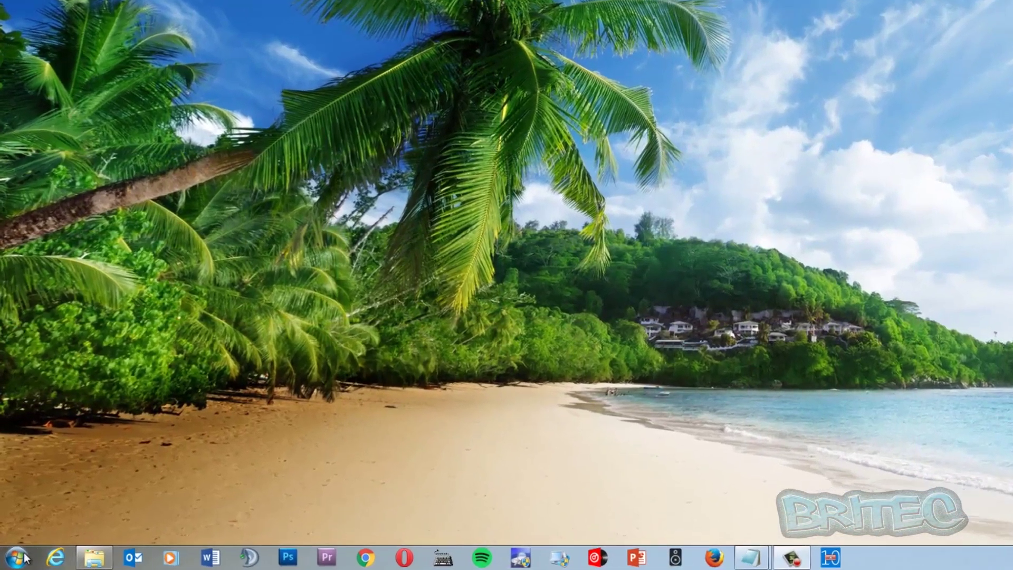
Step: Browse the Windows 7 (C:) drive into $Windows.~BT, Sources and Panther to examine the hidden upgrade files, and close the window
{"action": "left_click", "coordinate": [10, 562]}
{"action": "left_click", "coordinate": [210, 360]}
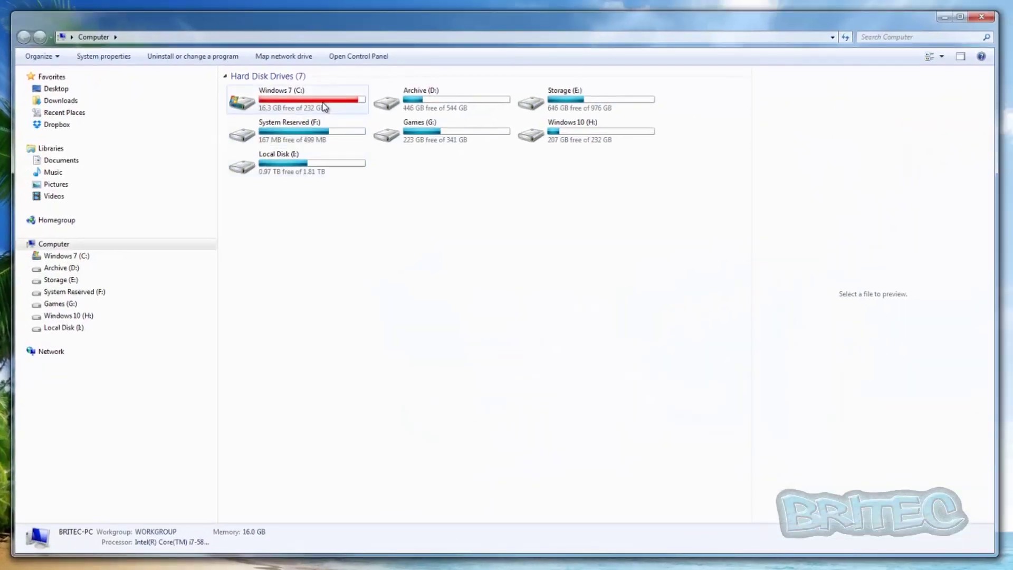
{"action": "double_click", "coordinate": [324, 107]}
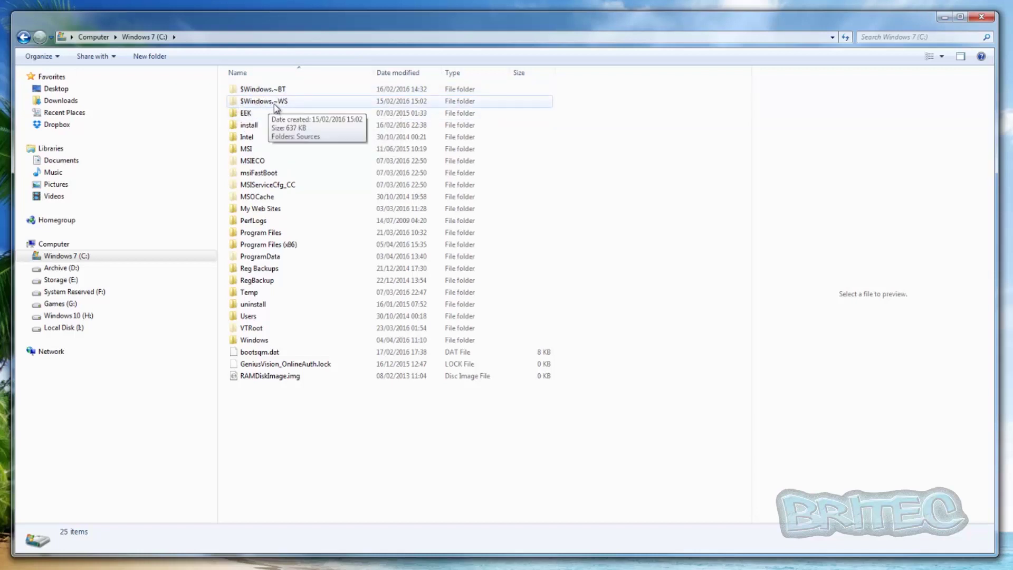
{"action": "left_click", "coordinate": [249, 94]}
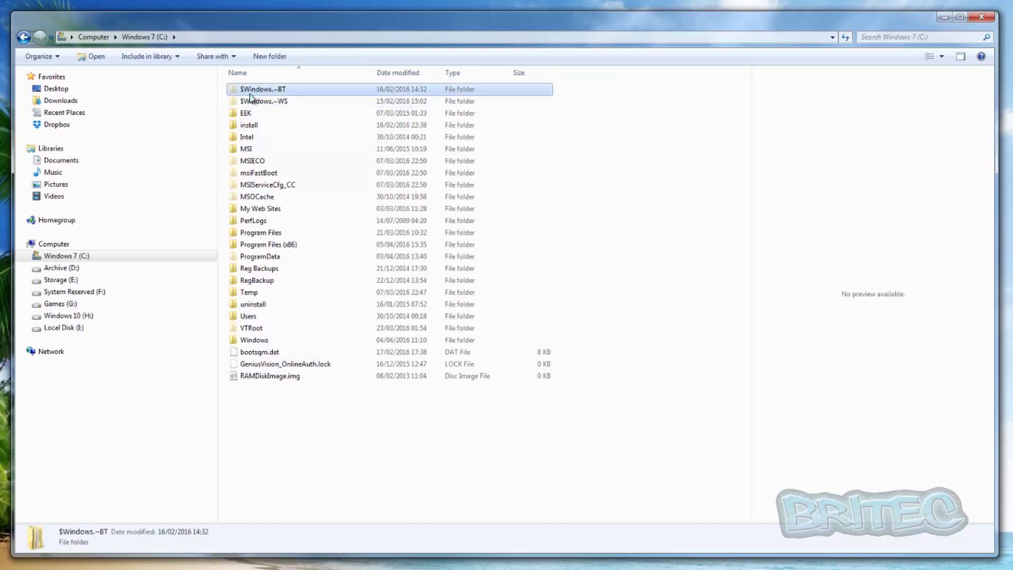
{"action": "double_click", "coordinate": [250, 94]}
{"action": "double_click", "coordinate": [256, 91]}
{"action": "left_click", "coordinate": [250, 92]}
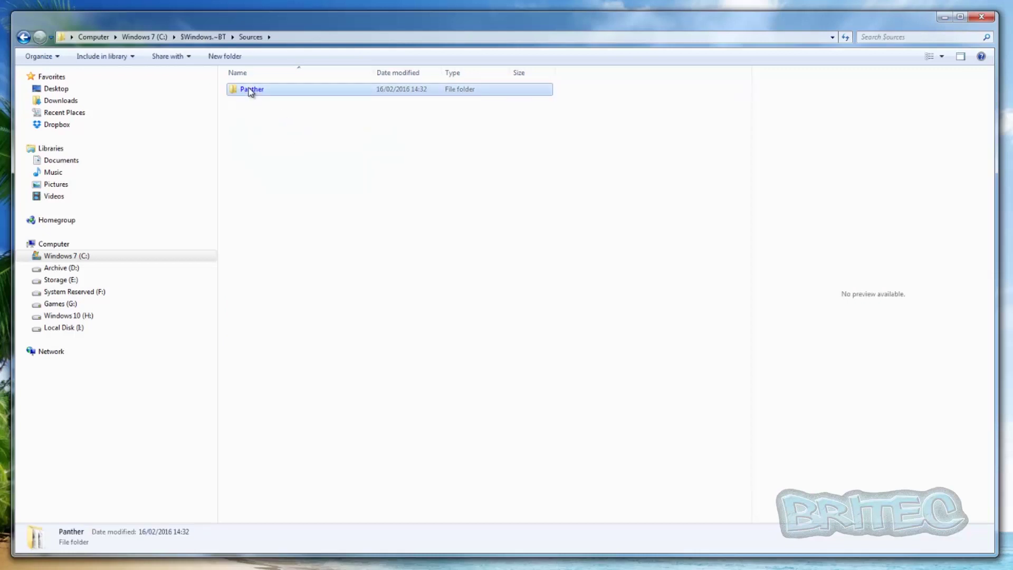
{"action": "double_click", "coordinate": [250, 92]}
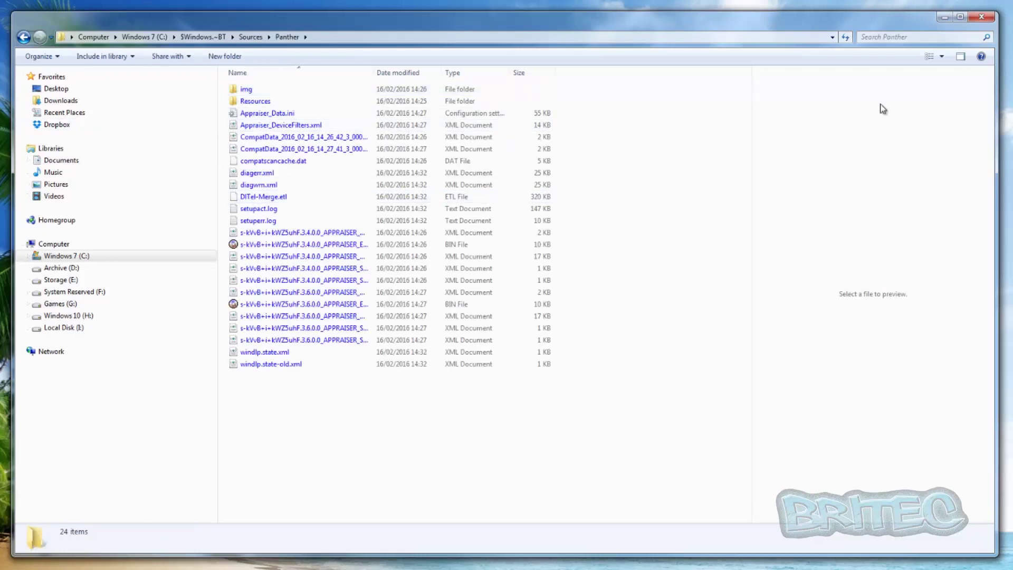
{"action": "left_click", "coordinate": [982, 17]}
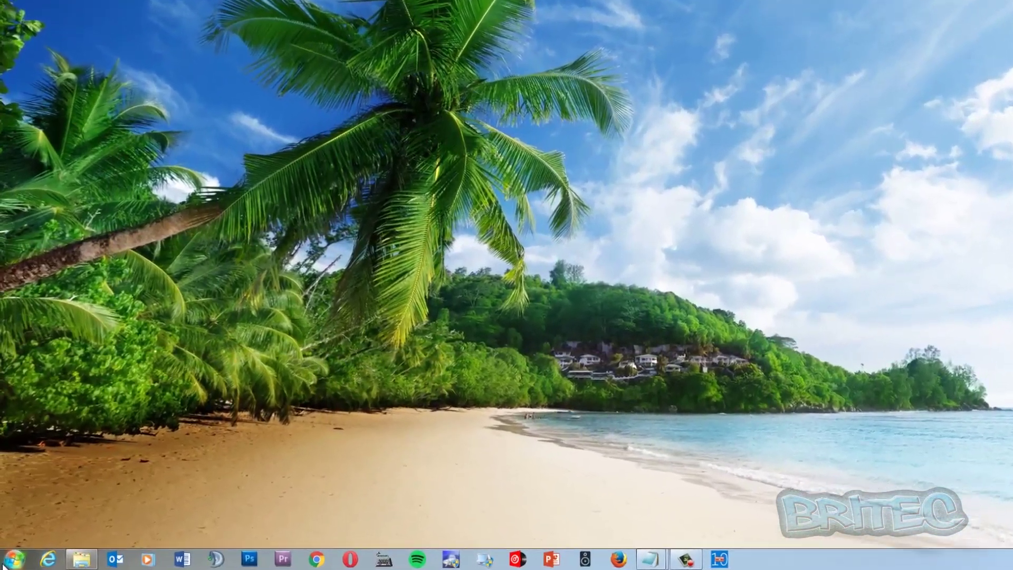
Step: Check Windows Update in Control Panel for the Windows 10 upgrade offer and view the update history
{"action": "left_click", "coordinate": [10, 562]}
{"action": "left_click", "coordinate": [195, 429]}
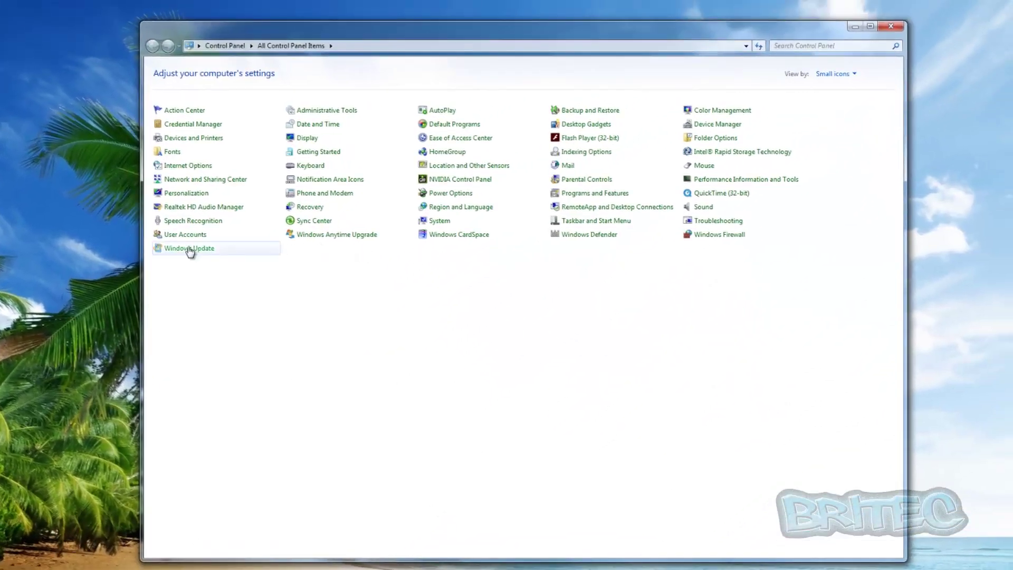
{"action": "left_click", "coordinate": [188, 248]}
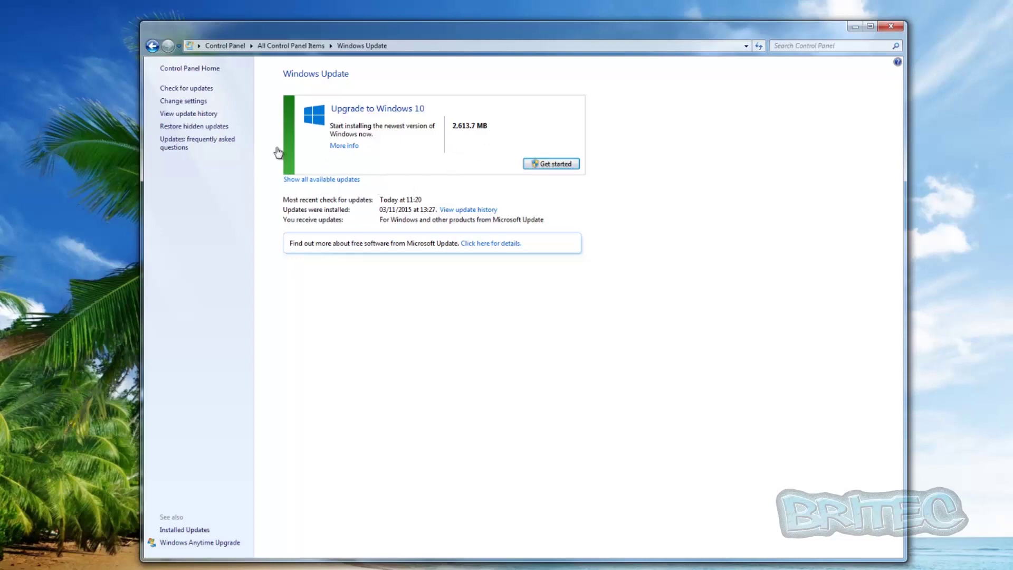
{"action": "left_click", "coordinate": [184, 114]}
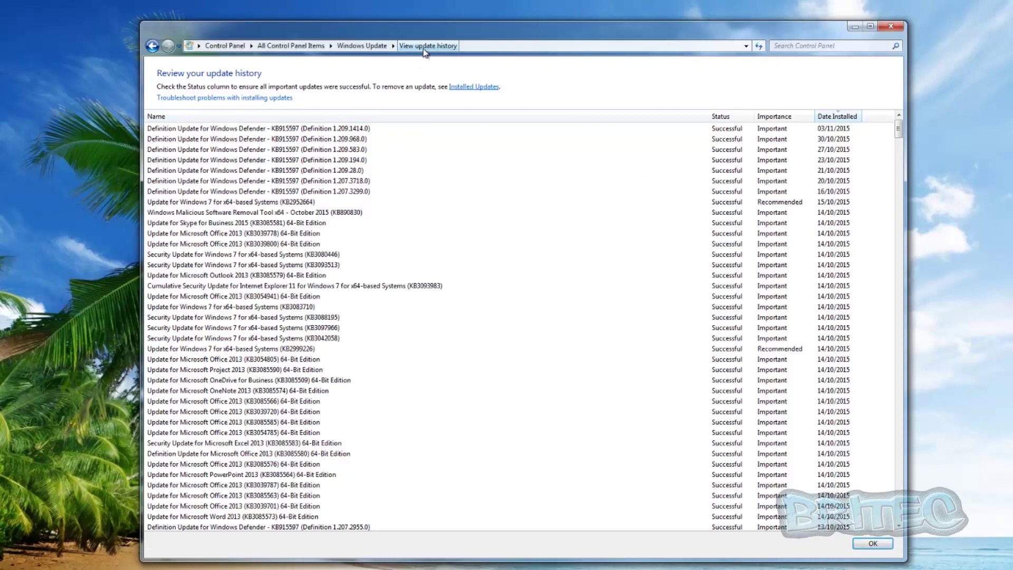
Step: Search the installed updates for kb3035583 and select the matching Microsoft Windows update
{"action": "left_click", "coordinate": [471, 87]}
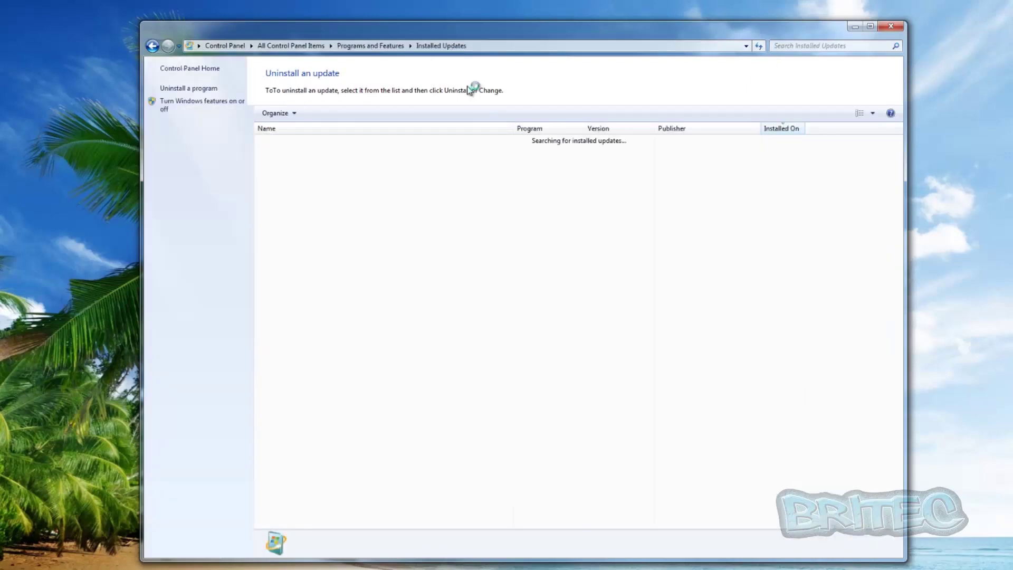
{"action": "left_click", "coordinate": [791, 46]}
{"action": "right_click", "coordinate": [791, 45]}
{"action": "left_click", "coordinate": [812, 80]}
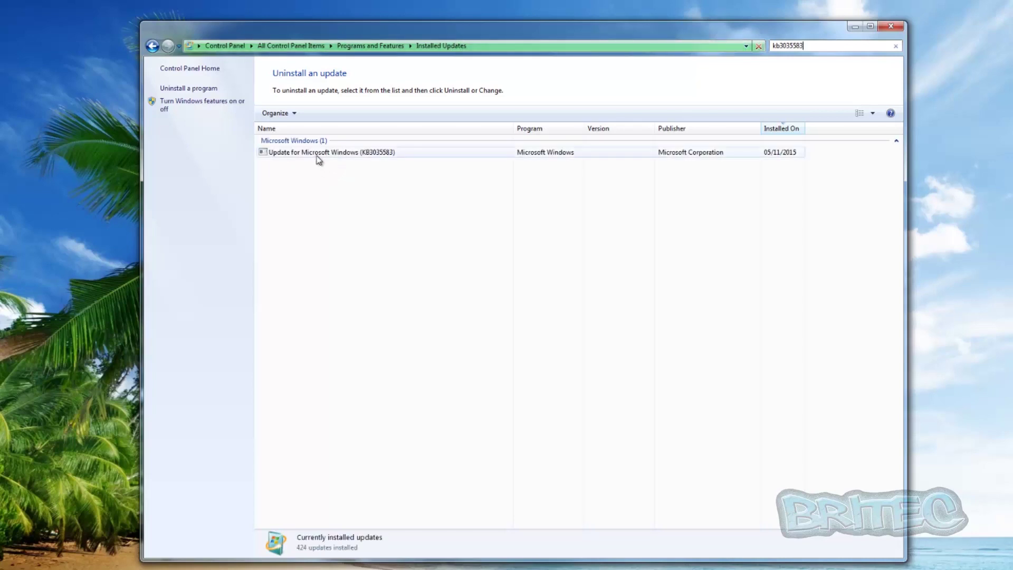
{"action": "left_click", "coordinate": [316, 156]}
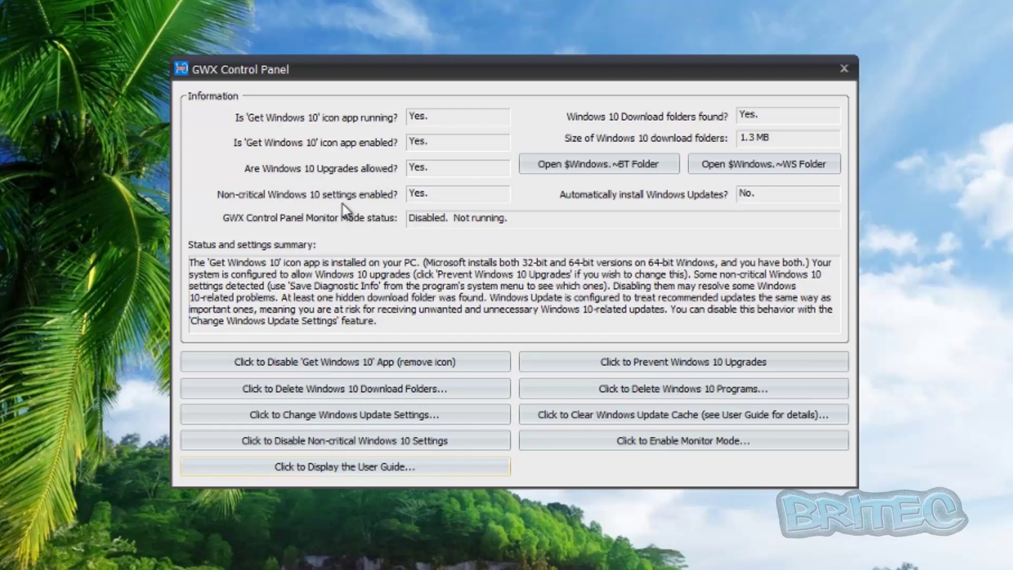
Step: Review the Windows 10 upgrade status and available actions in GWX Control Panel, and close it
{"action": "mouse_move", "coordinate": [429, 198]}
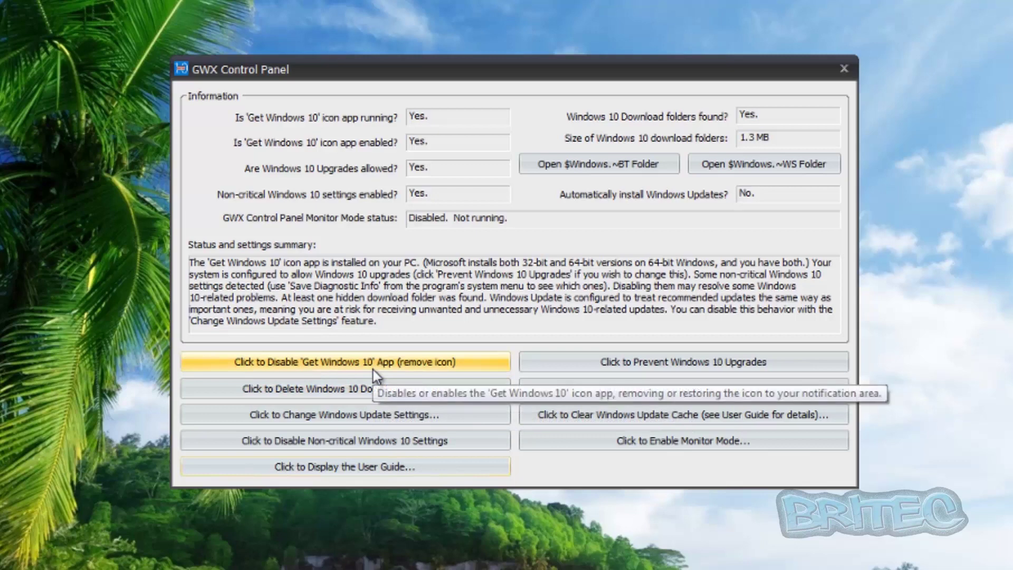
{"action": "left_click", "coordinate": [841, 69]}
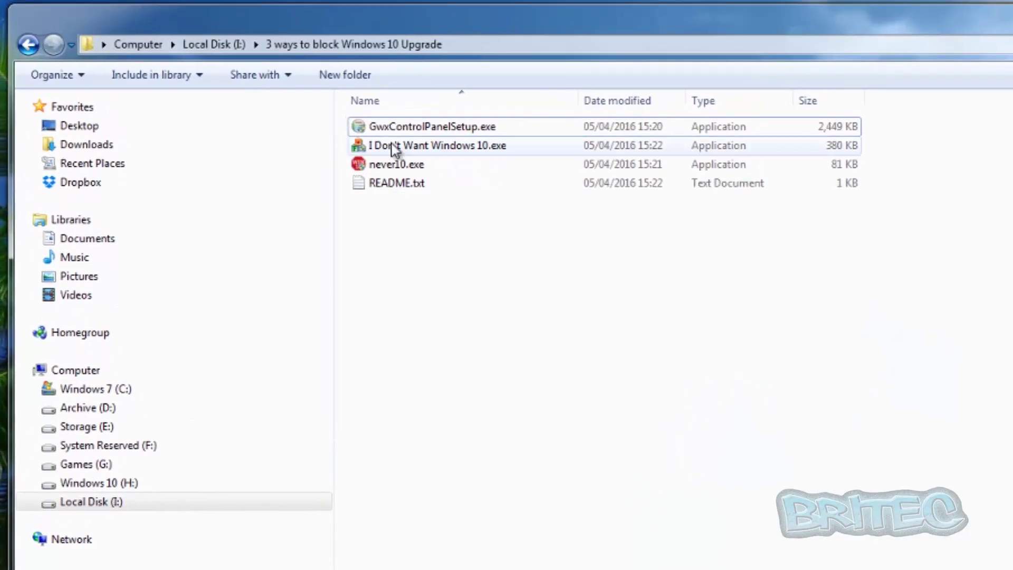
Step: Run I Don't Want Windows 10.exe to review its terms and conditions, and close it without agreeing
{"action": "left_click", "coordinate": [417, 150]}
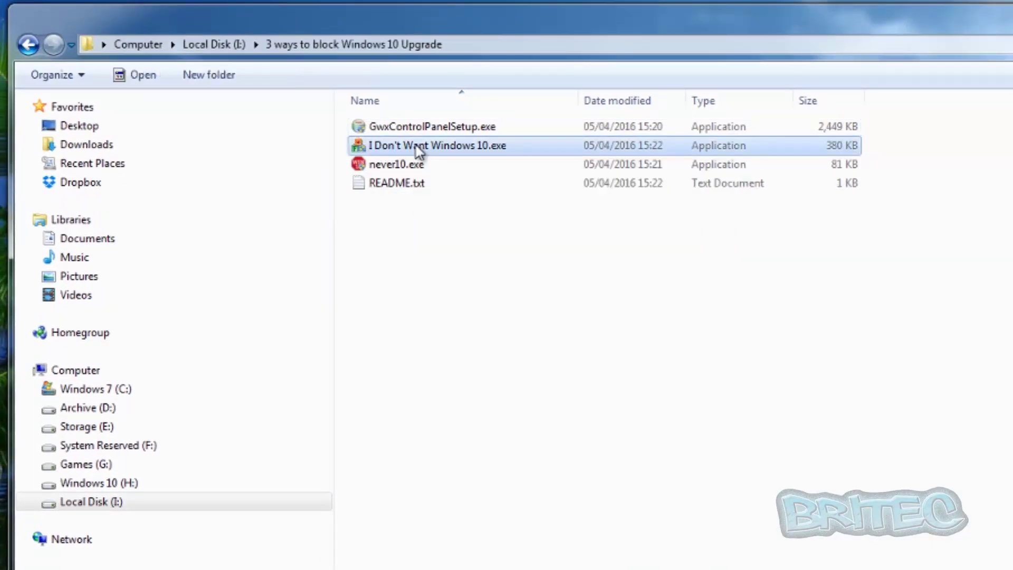
{"action": "double_click", "coordinate": [417, 150]}
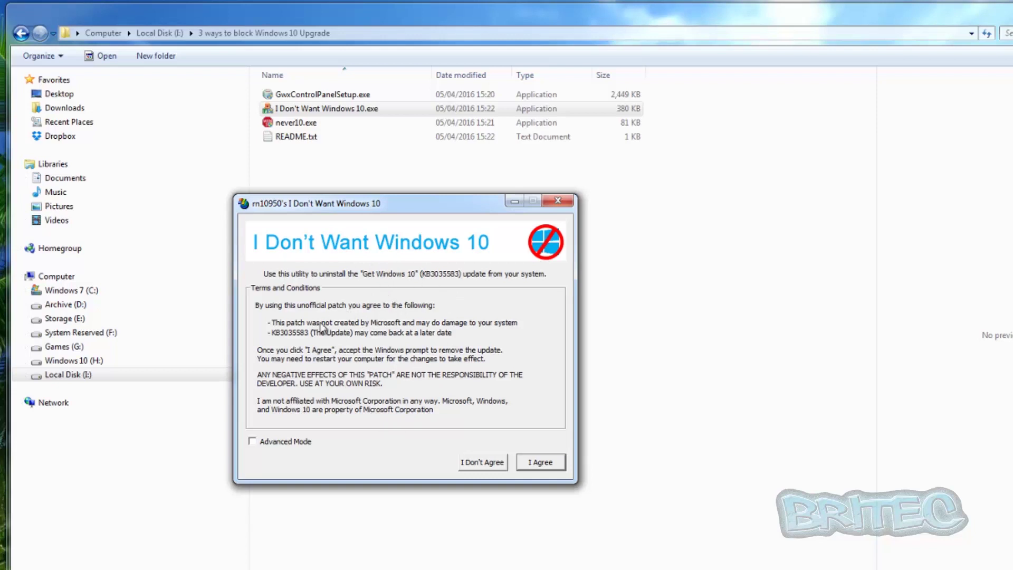
{"action": "left_click", "coordinate": [557, 201]}
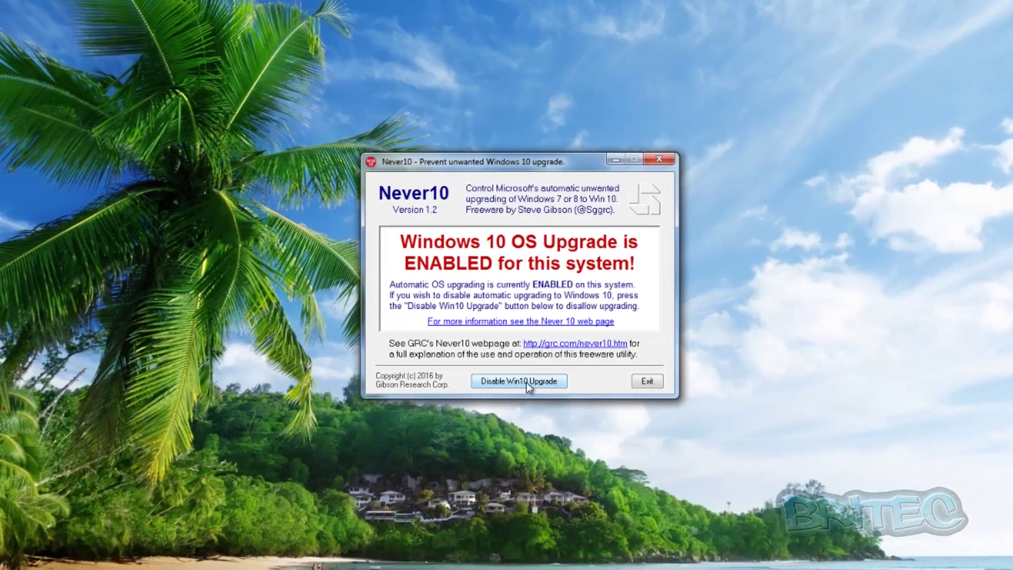
Step: View the GRC Never10 web page linked from the Never10 utility, and close both the page and the utility
{"action": "left_click", "coordinate": [587, 344]}
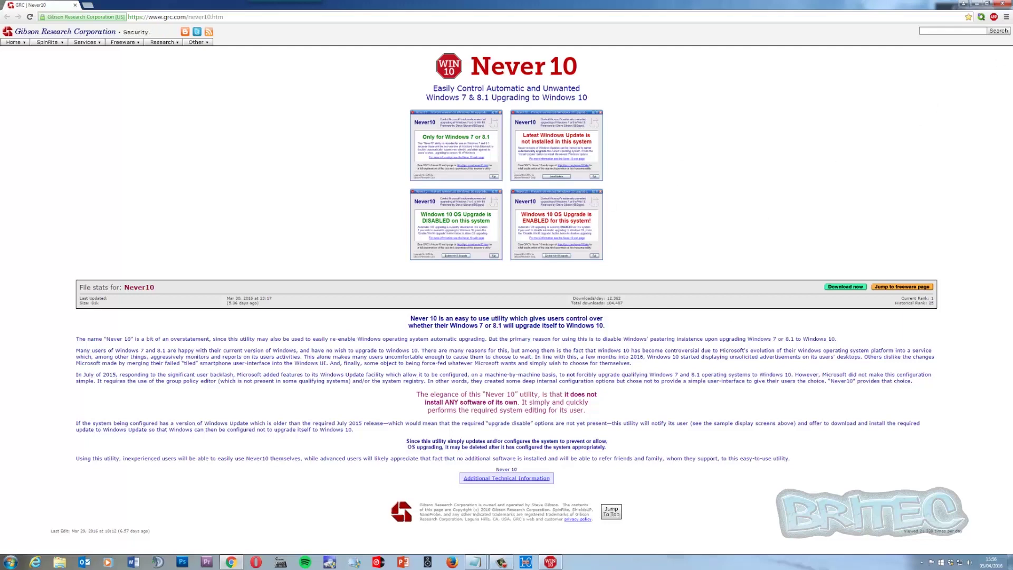
{"action": "left_click", "coordinate": [1005, 4]}
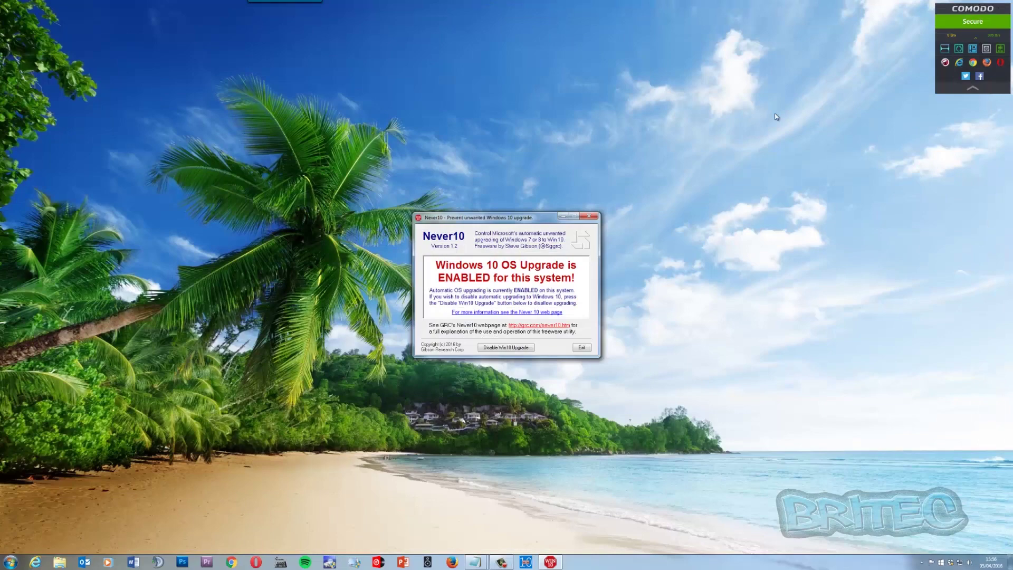
{"action": "left_click", "coordinate": [597, 215]}
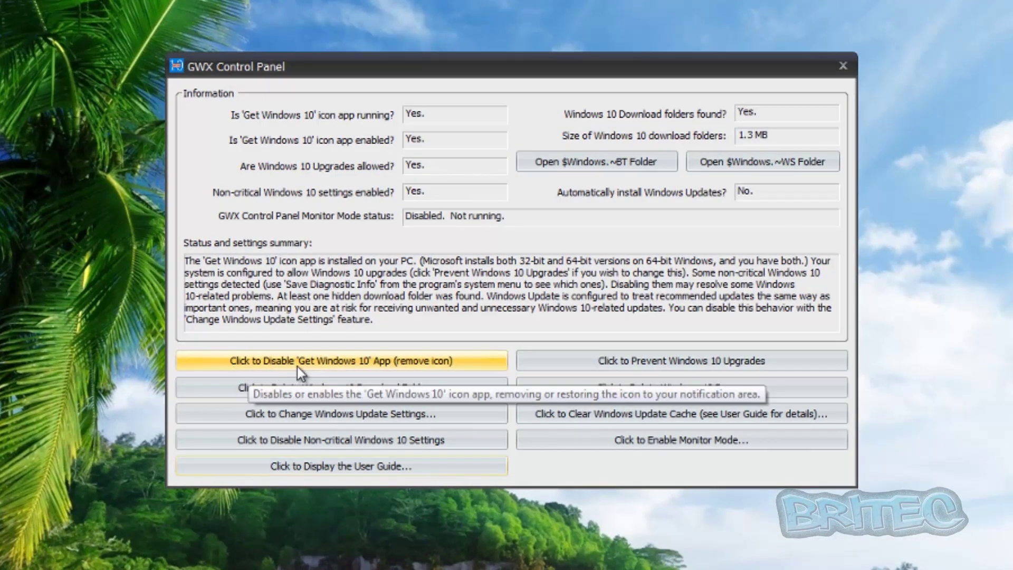
Step: In GWX Control Panel, disable the 'Get Windows 10' app and delete the Windows 10 download folders, confirming the deletion
{"action": "left_click", "coordinate": [400, 364]}
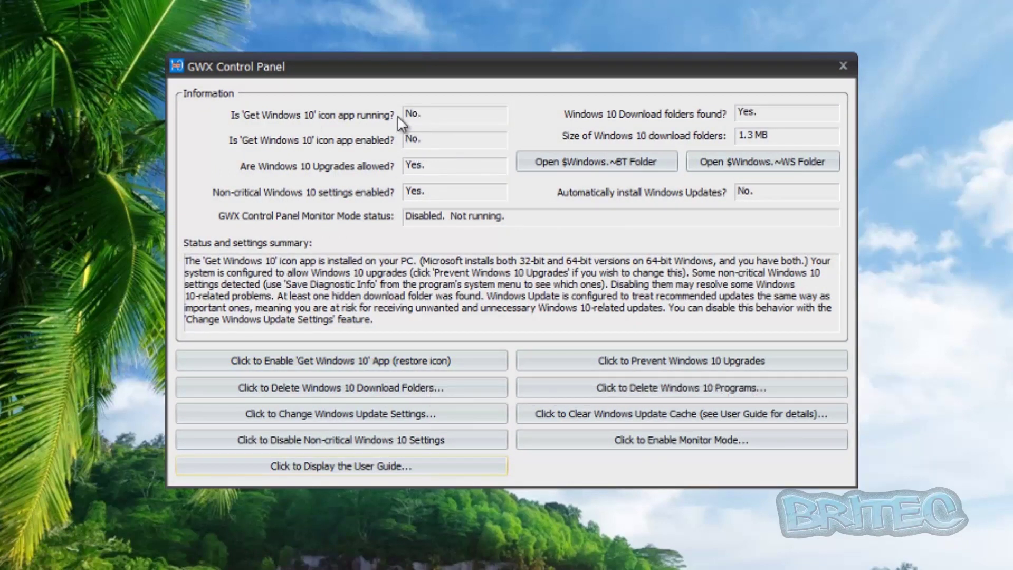
{"action": "left_click", "coordinate": [340, 388]}
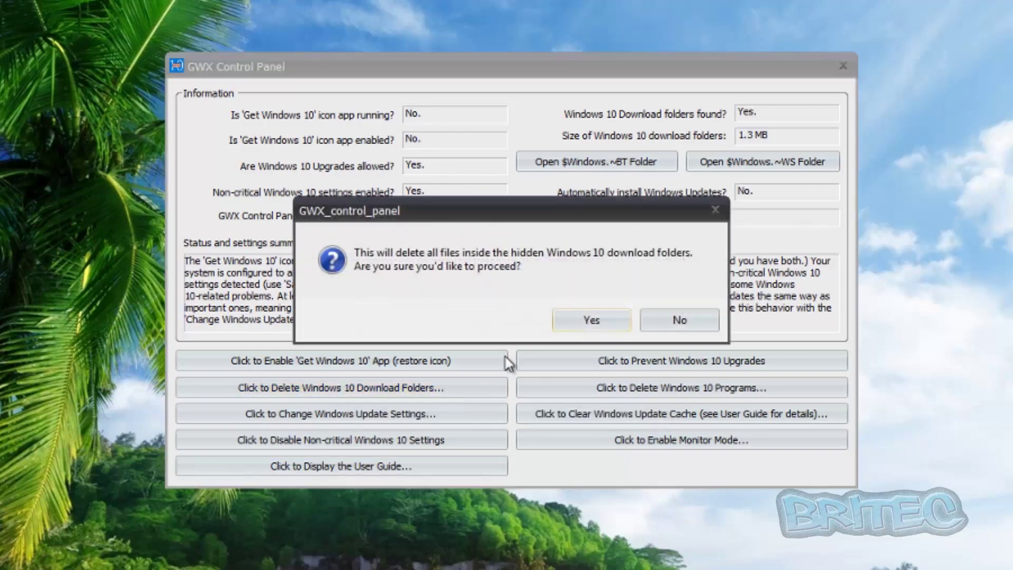
{"action": "left_click", "coordinate": [572, 324]}
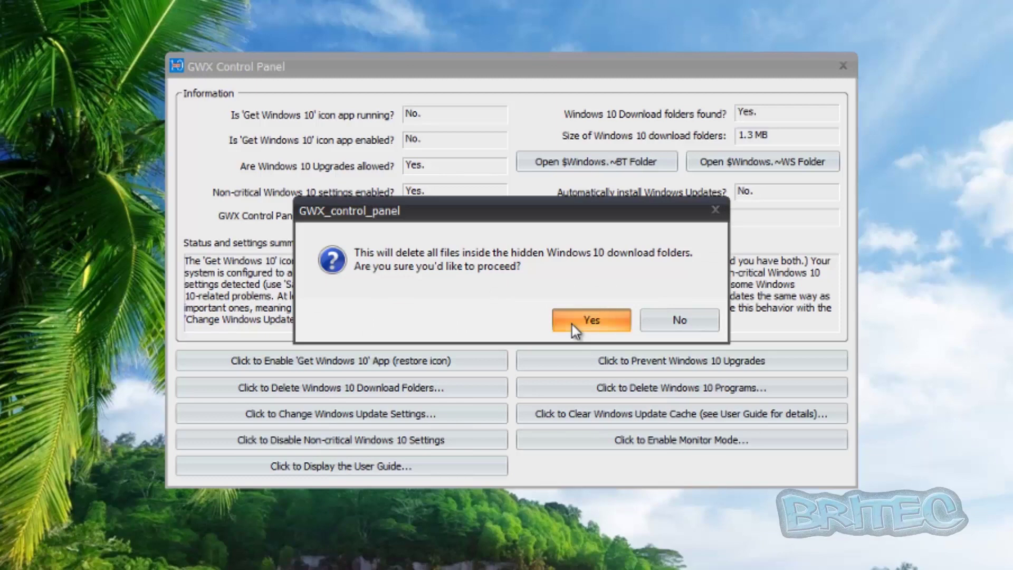
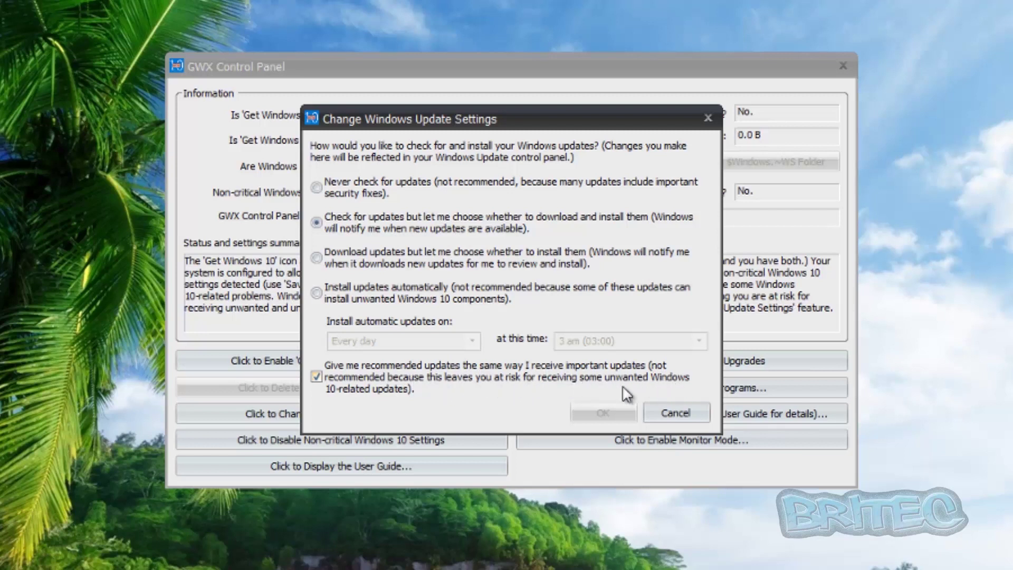
Step: Stop receiving recommended updates the same way as important ones, and disable the non-critical Windows 10 settings
{"action": "left_click", "coordinate": [317, 377]}
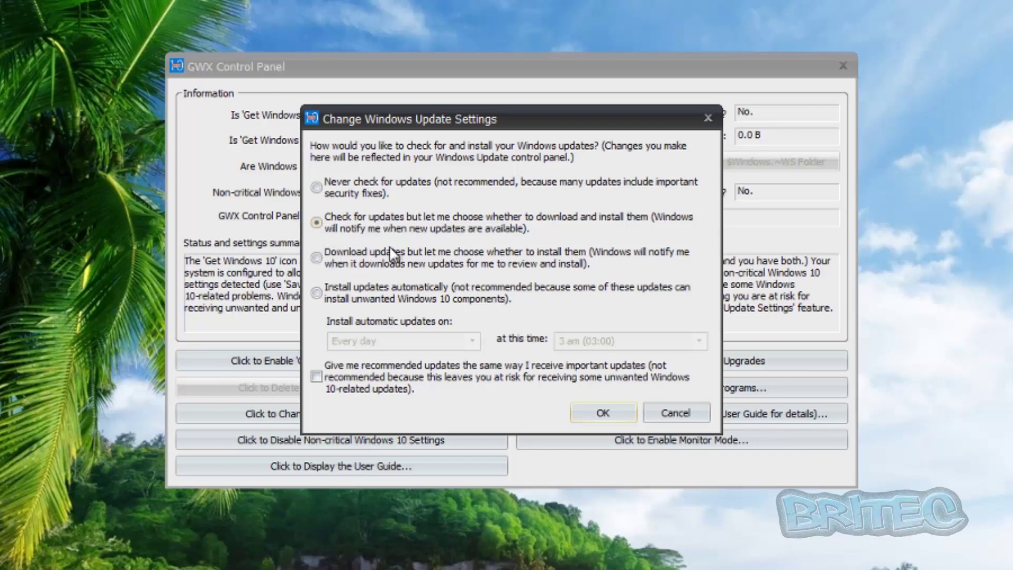
{"action": "left_click", "coordinate": [603, 413]}
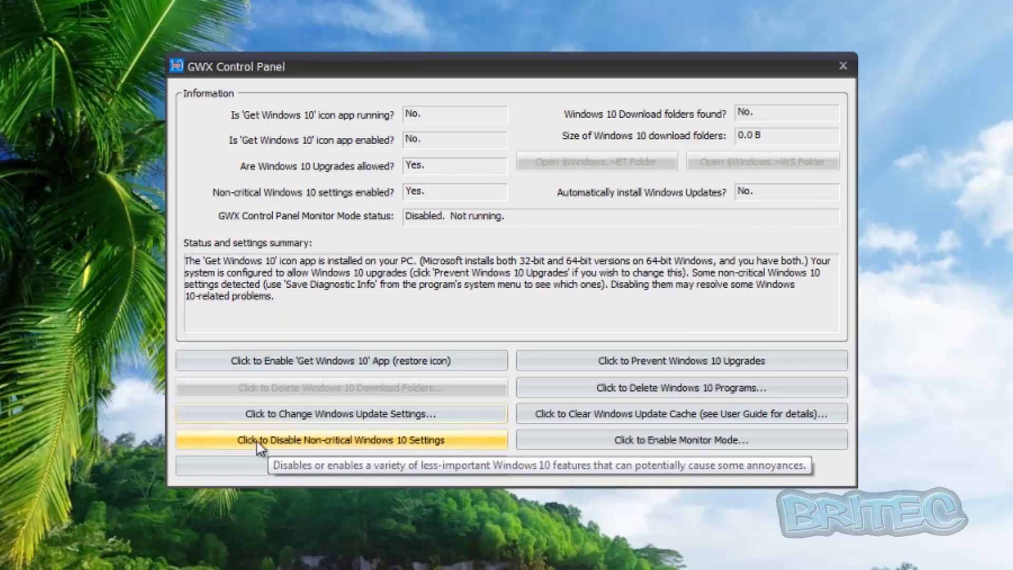
{"action": "left_click", "coordinate": [325, 442]}
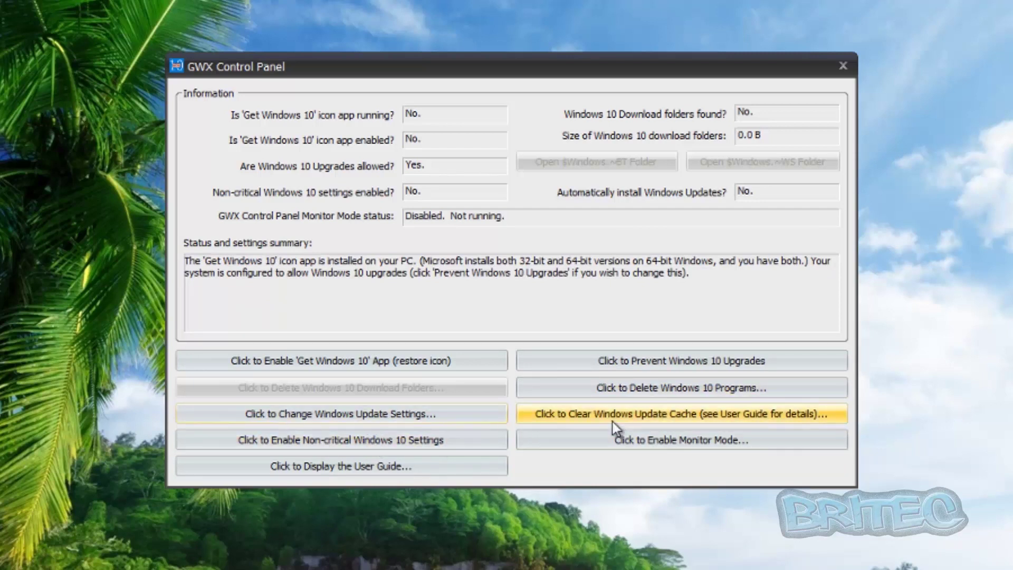
Step: Prevent Windows 10 upgrades and delete the Windows 10 program files, confirming the deletion and closing GWX Control Panel
{"action": "left_click", "coordinate": [629, 364]}
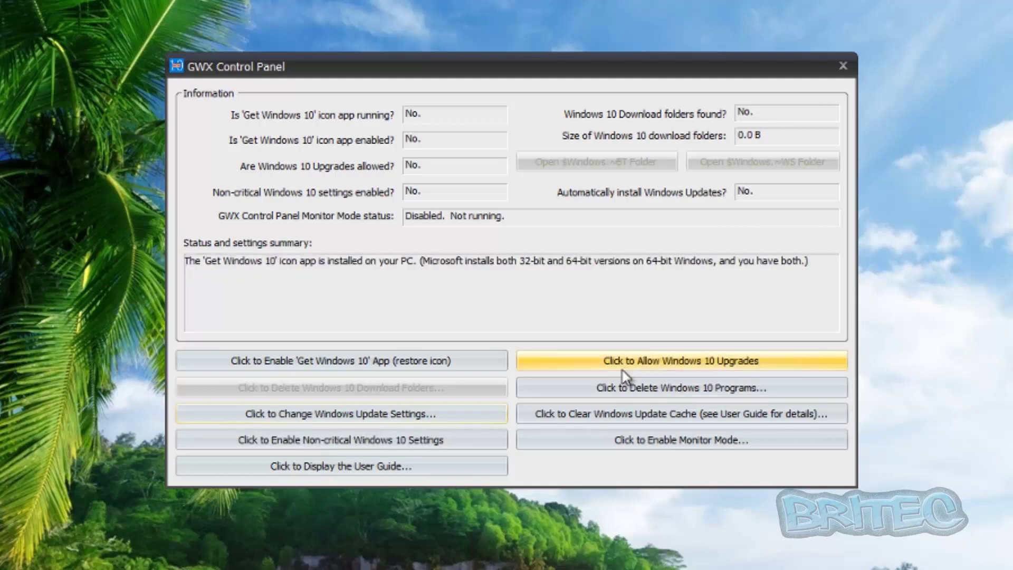
{"action": "left_click", "coordinate": [626, 396]}
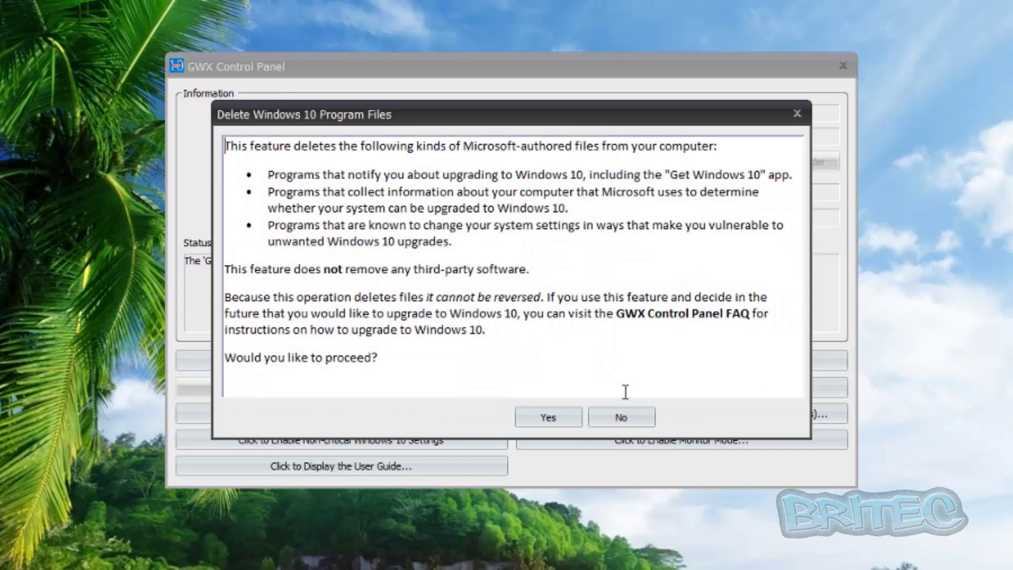
{"action": "left_click", "coordinate": [625, 392]}
{"action": "left_click", "coordinate": [547, 419]}
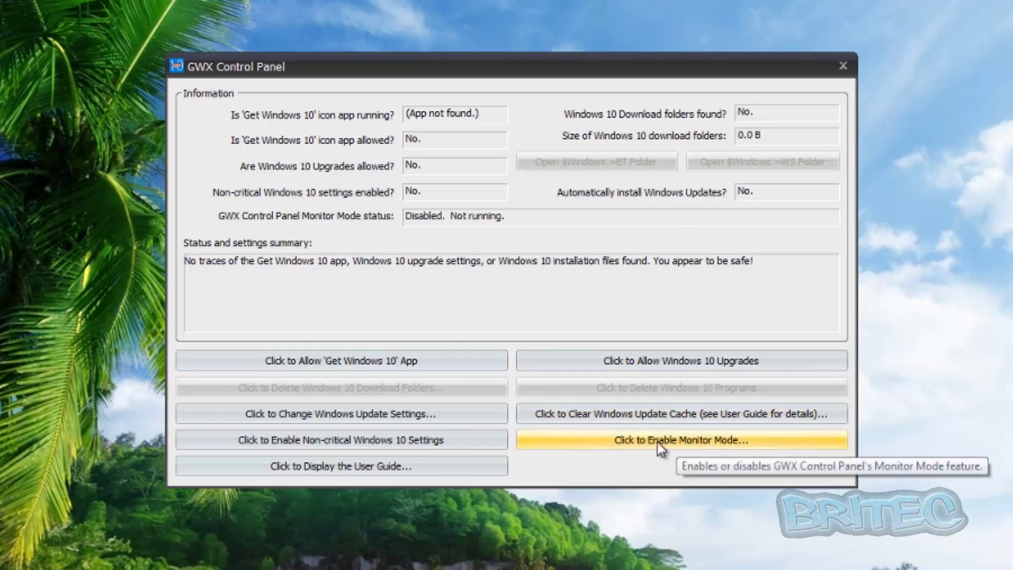
{"action": "left_click", "coordinate": [842, 67]}
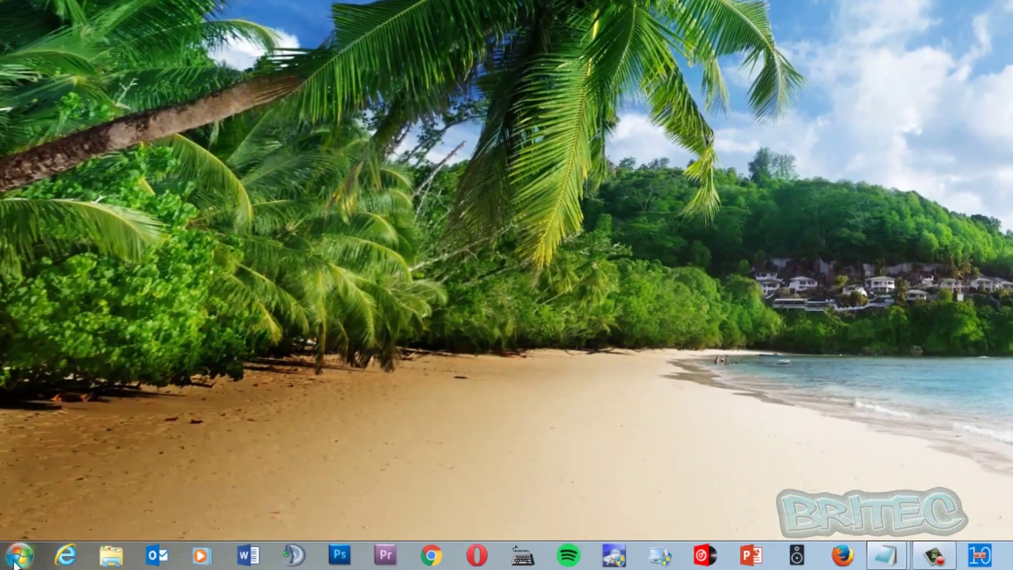
Step: Open the Windows 7 (C:) drive to check whether the hidden Windows 10 download folders remain
{"action": "key", "text": "super"}
{"action": "left_click", "coordinate": [172, 361]}
{"action": "double_click", "coordinate": [367, 111]}
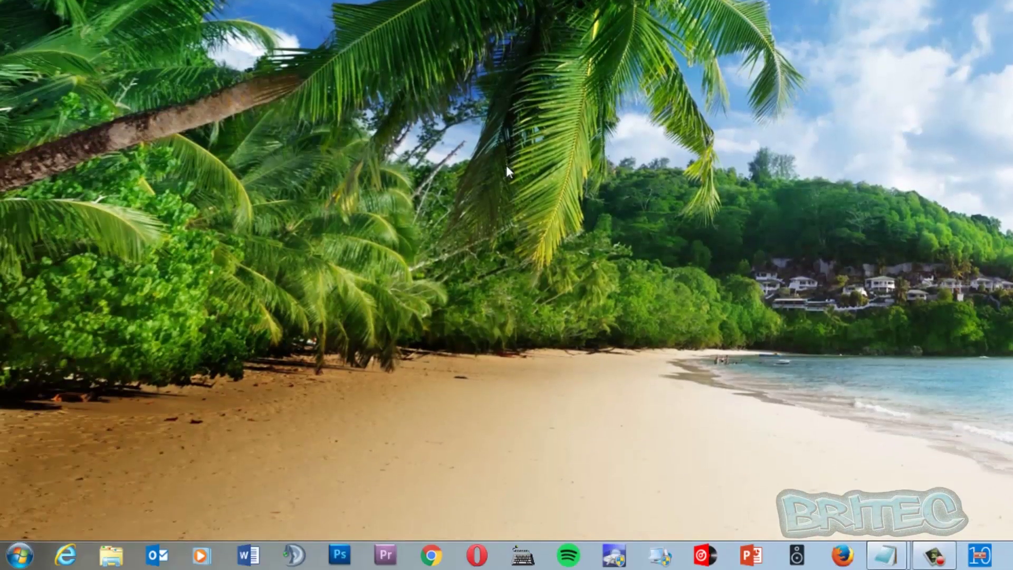
Step: Check Windows Update in Control Panel for any remaining Windows 10 upgrade offer, and close the window
{"action": "left_click", "coordinate": [20, 555]}
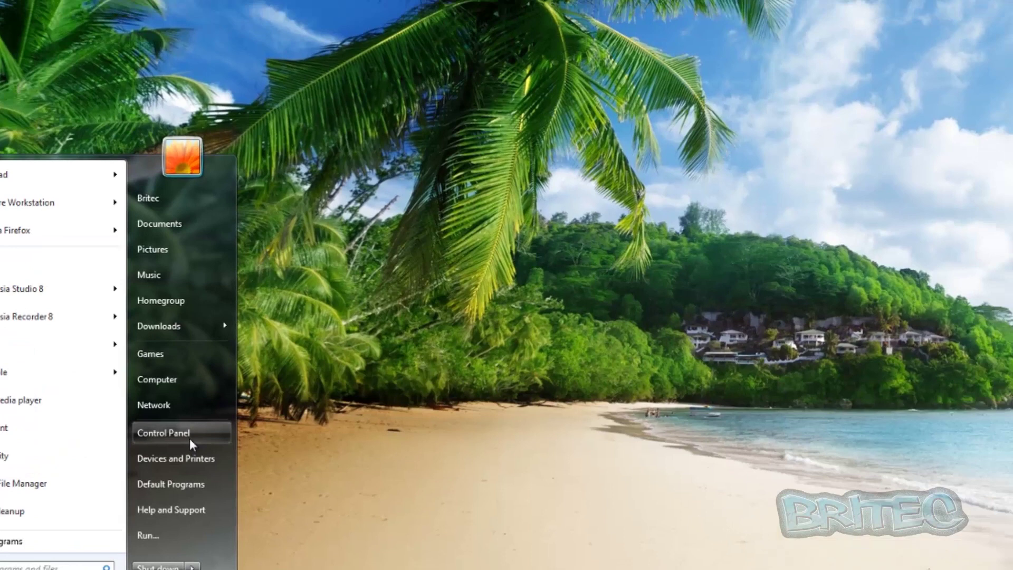
{"action": "left_click", "coordinate": [188, 439]}
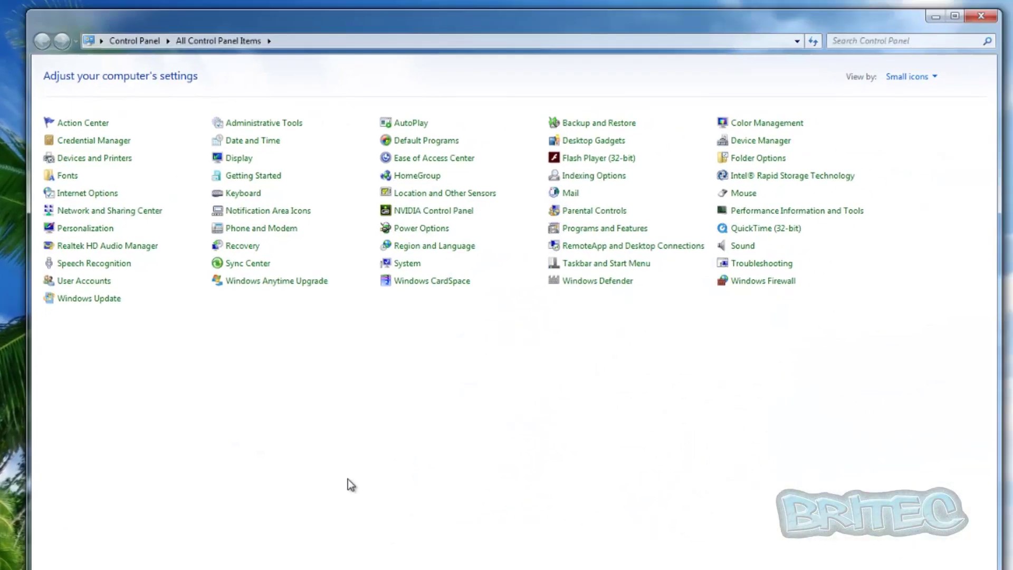
{"action": "left_click", "coordinate": [93, 298]}
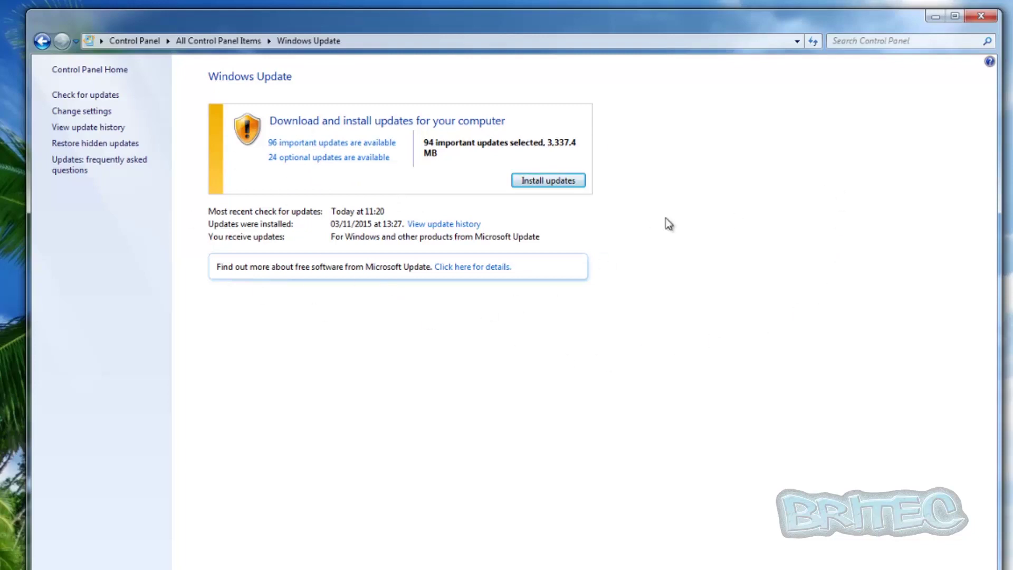
{"action": "left_click", "coordinate": [980, 16]}
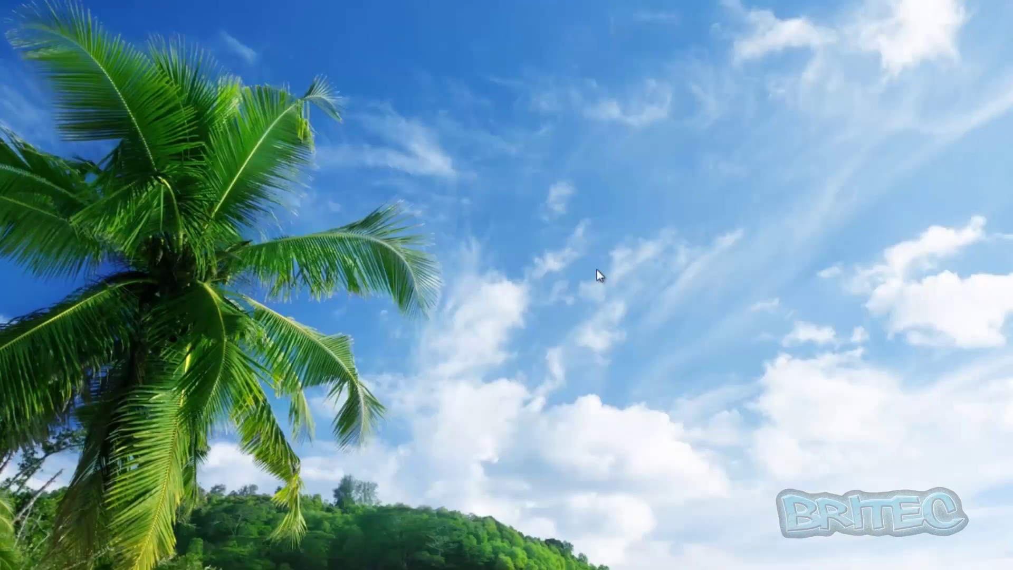